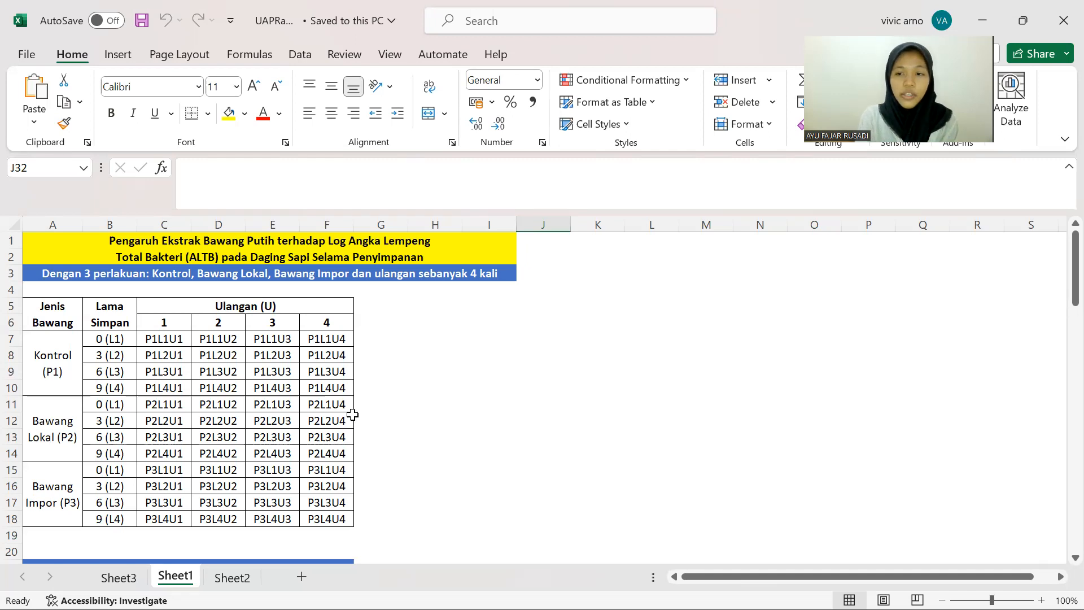
Review Sheet1's treatment combination table, the Denah Penelitian layout and the Log ALTB data table
{"action": "scroll", "coordinate": [352, 415], "scroll_direction": "down", "scroll_amount": 2}
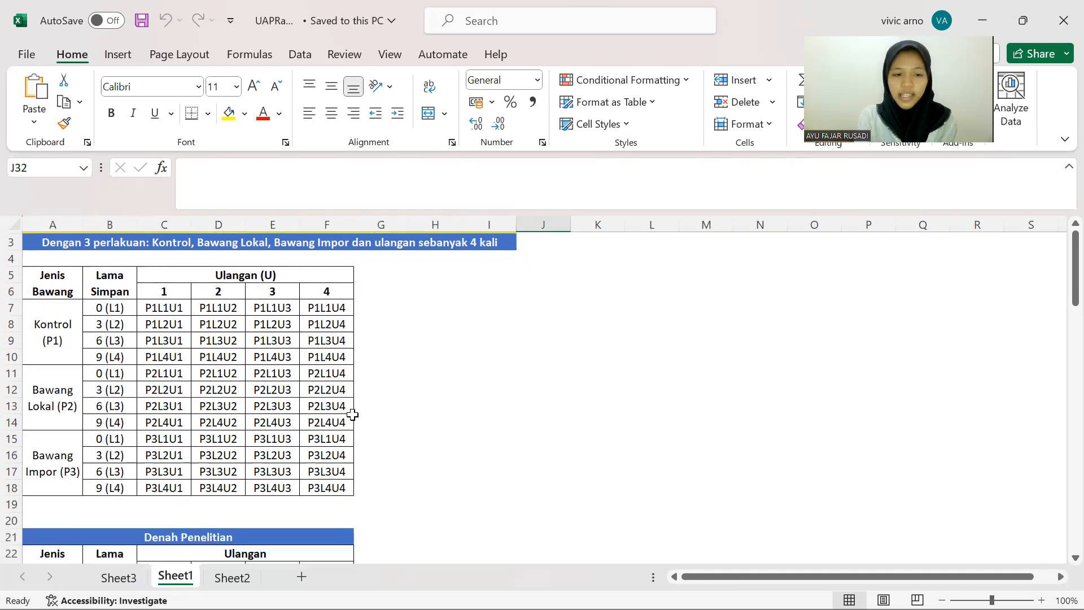
{"action": "scroll", "coordinate": [352, 414], "scroll_direction": "down", "scroll_amount": 3}
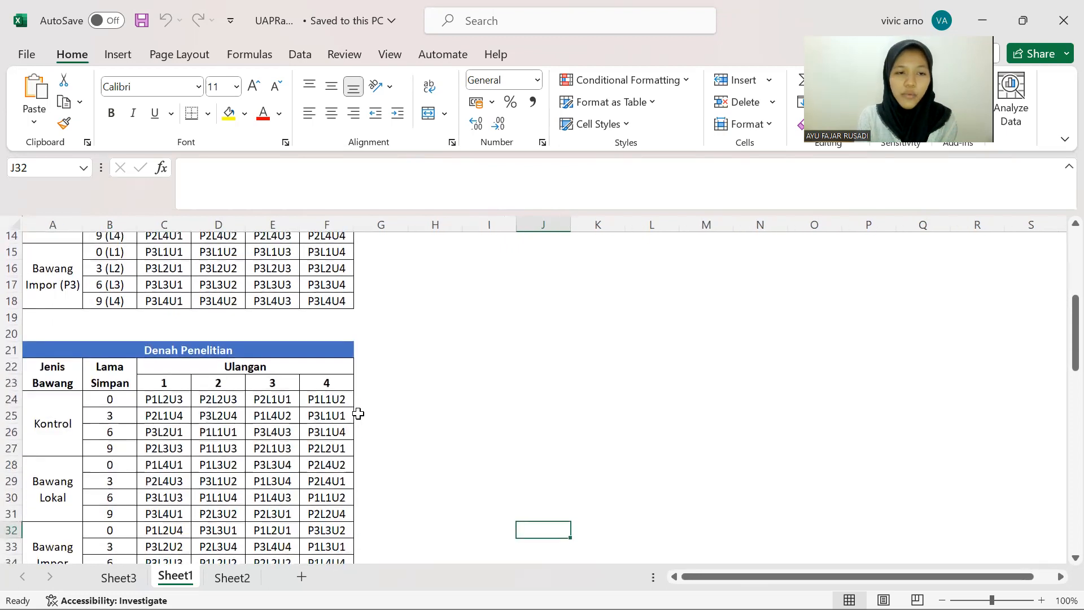
{"action": "scroll", "coordinate": [358, 414], "scroll_direction": "down", "scroll_amount": 1}
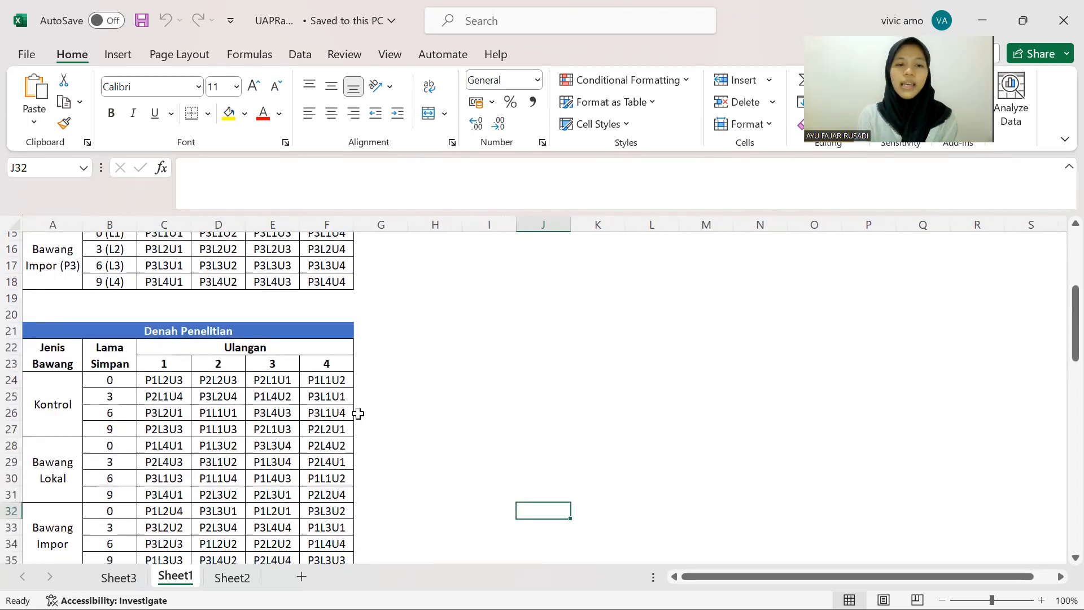
{"action": "scroll", "coordinate": [358, 414], "scroll_direction": "down", "scroll_amount": 3}
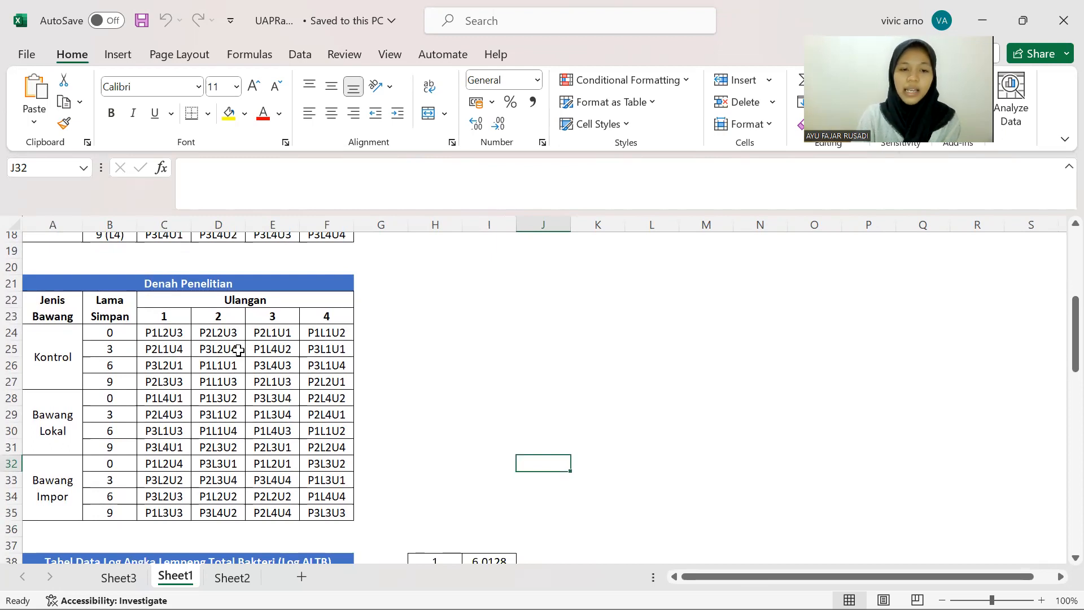
{"action": "scroll", "coordinate": [238, 350], "scroll_direction": "down", "scroll_amount": 2}
{"action": "scroll", "coordinate": [297, 449], "scroll_direction": "down", "scroll_amount": 1}
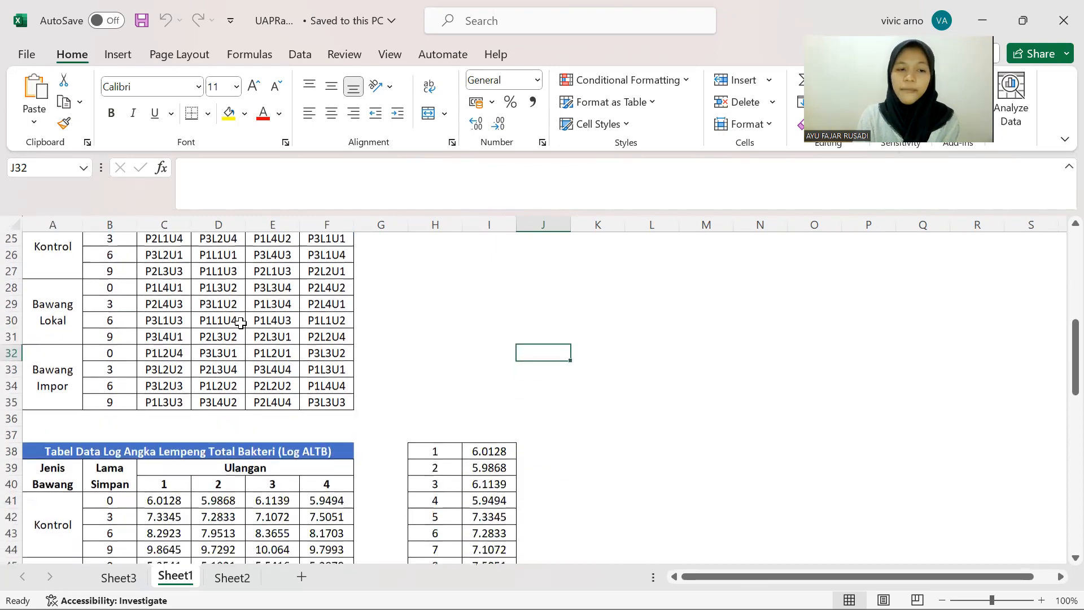
{"action": "scroll", "coordinate": [297, 449], "scroll_direction": "down", "scroll_amount": 1}
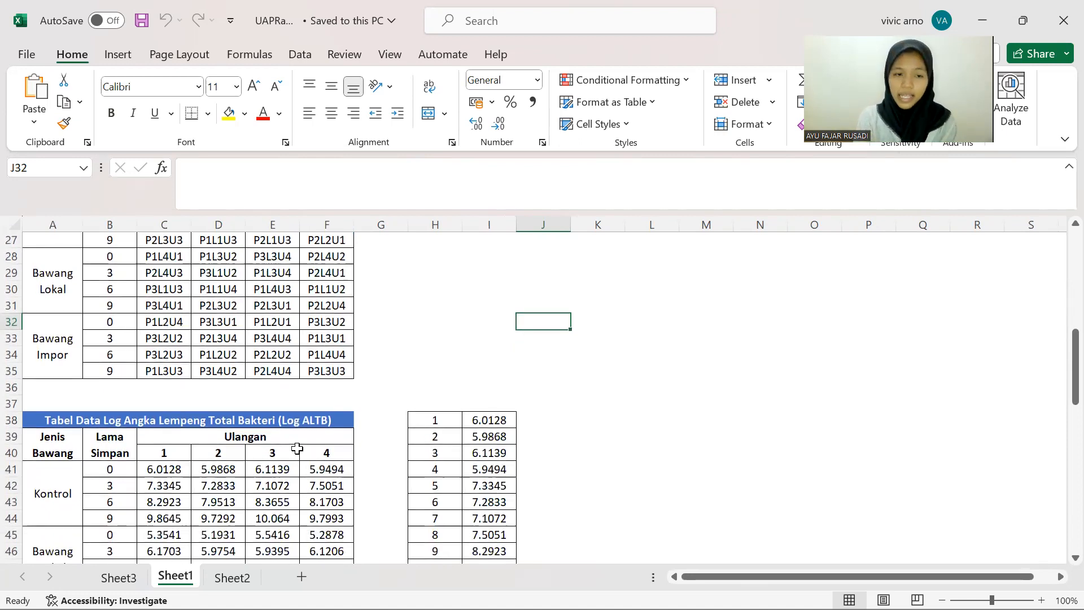
{"action": "scroll", "coordinate": [297, 449], "scroll_direction": "down", "scroll_amount": 2}
{"action": "scroll", "coordinate": [297, 449], "scroll_direction": "down", "scroll_amount": 1}
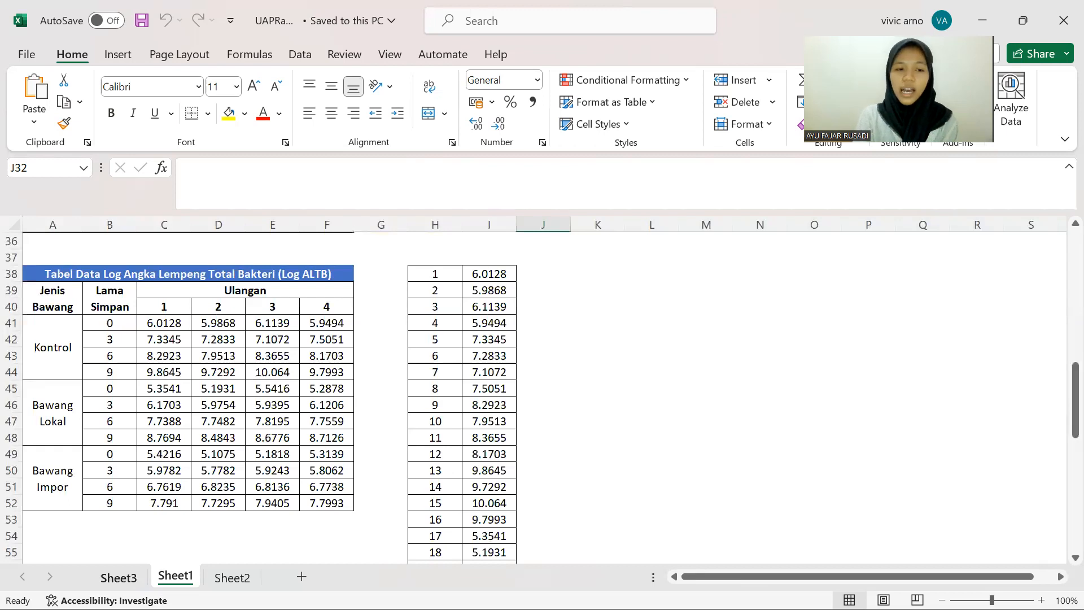
Open Sheet3 and examine the long-format data in the Jenis Bawang, Lama Simpan, Ulangan and Respon columns through the last row
{"action": "left_click", "coordinate": [119, 578]}
{"action": "scroll", "coordinate": [352, 389], "scroll_direction": "up", "scroll_amount": 9}
{"action": "scroll", "coordinate": [351, 389], "scroll_direction": "up", "scroll_amount": 1}
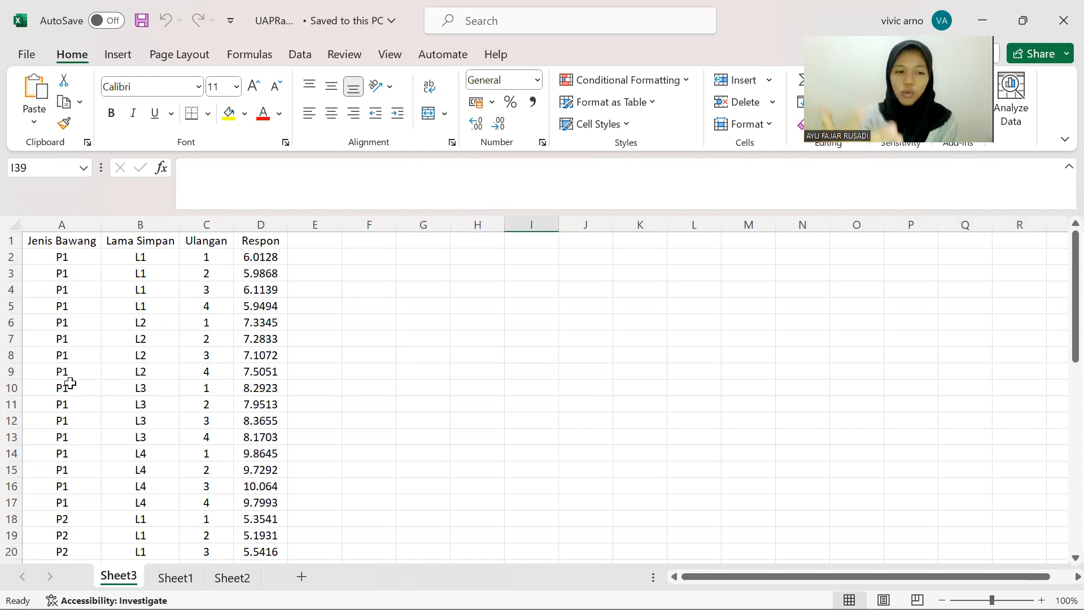
{"action": "scroll", "coordinate": [70, 383], "scroll_direction": "down", "scroll_amount": 4}
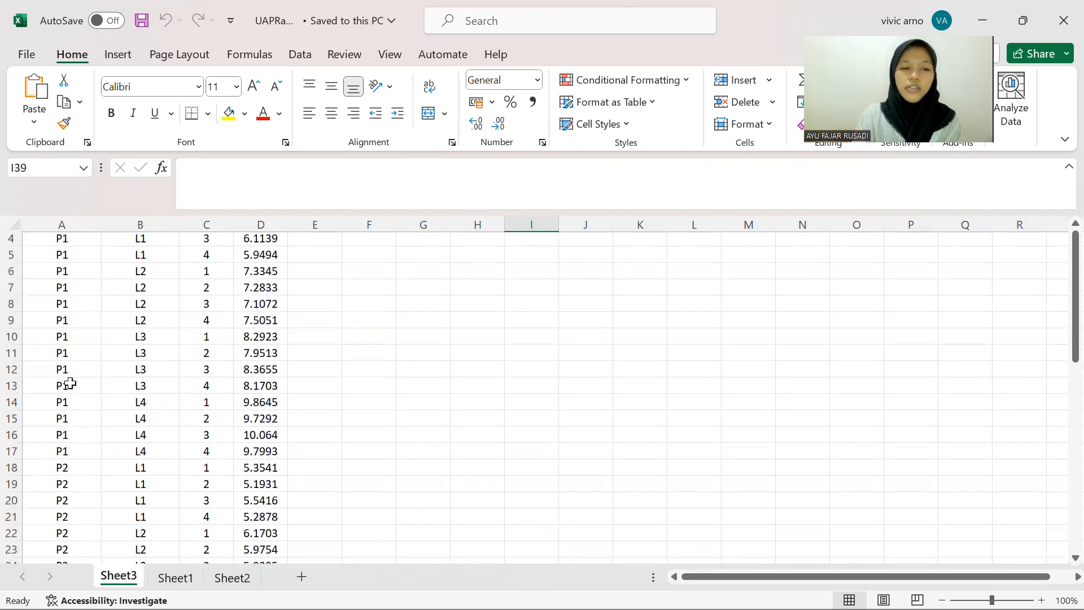
{"action": "scroll", "coordinate": [74, 446], "scroll_direction": "up", "scroll_amount": 5}
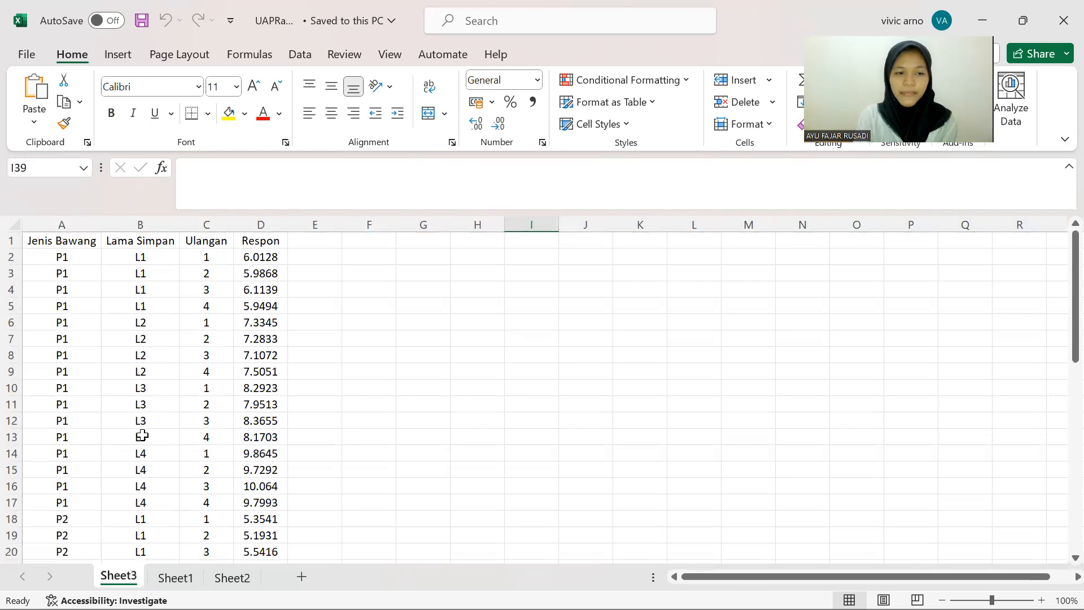
{"action": "scroll", "coordinate": [142, 436], "scroll_direction": "down", "scroll_amount": 3}
{"action": "scroll", "coordinate": [141, 436], "scroll_direction": "up", "scroll_amount": 3}
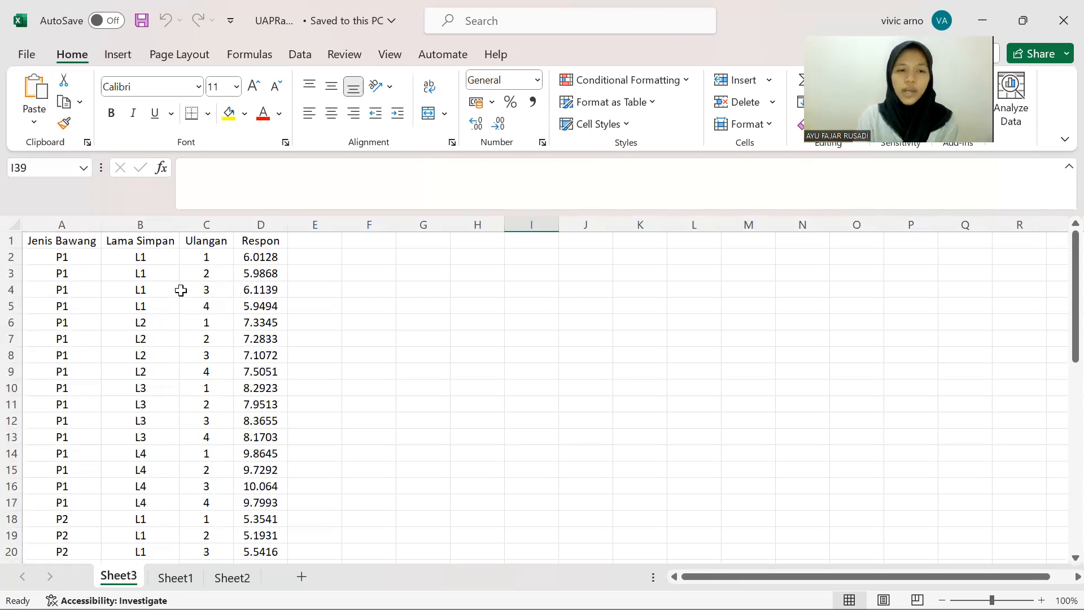
{"action": "scroll", "coordinate": [245, 290], "scroll_direction": "down", "scroll_amount": 2}
{"action": "scroll", "coordinate": [245, 290], "scroll_direction": "down", "scroll_amount": 2}
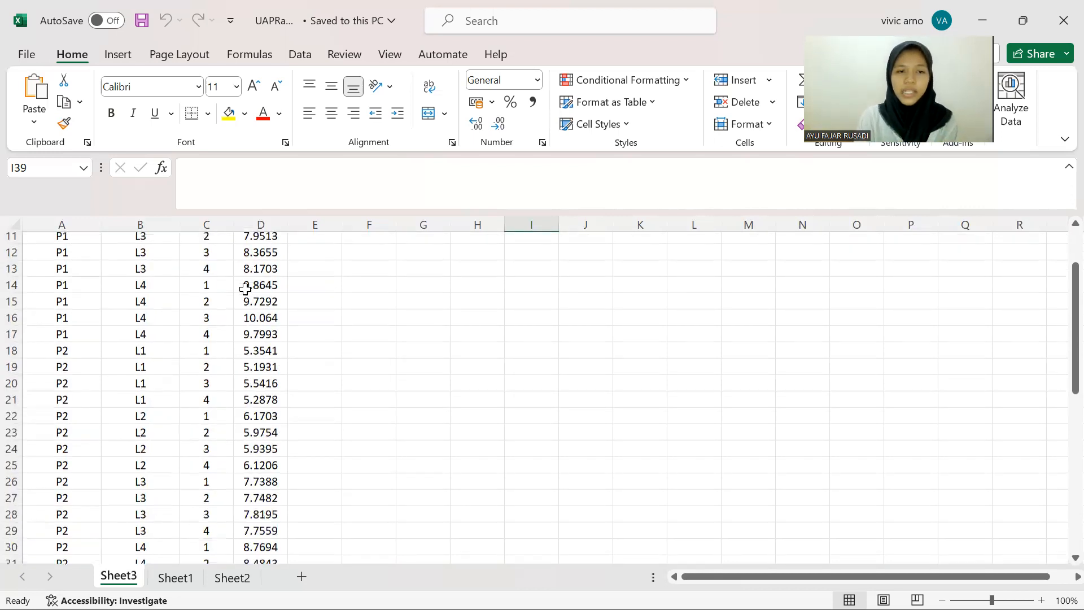
{"action": "scroll", "coordinate": [245, 290], "scroll_direction": "down", "scroll_amount": 3}
{"action": "scroll", "coordinate": [378, 384], "scroll_direction": "down", "scroll_amount": 1}
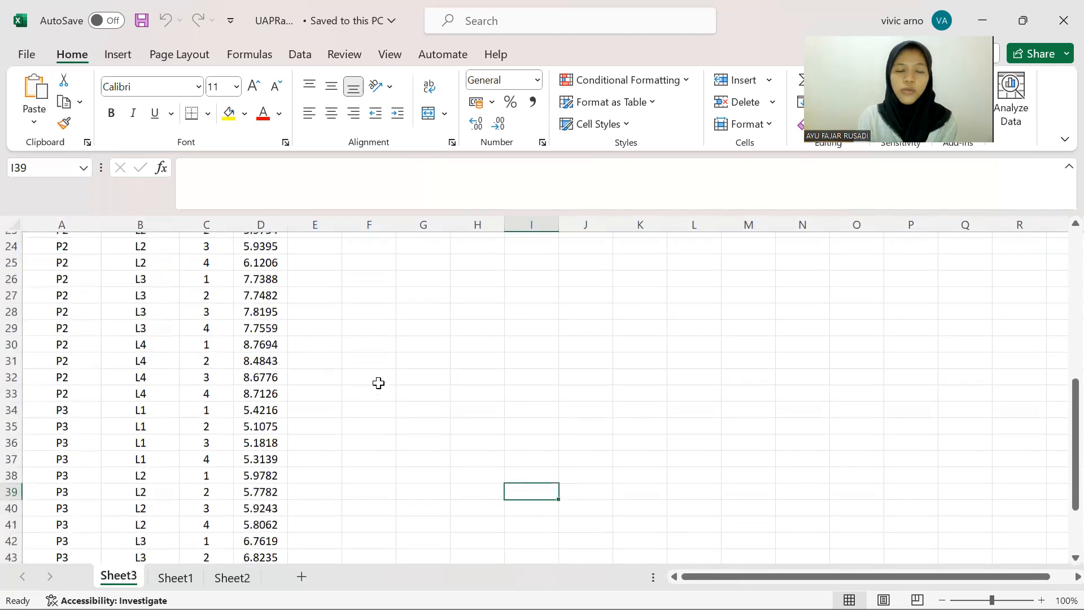
{"action": "scroll", "coordinate": [378, 383], "scroll_direction": "down", "scroll_amount": 3}
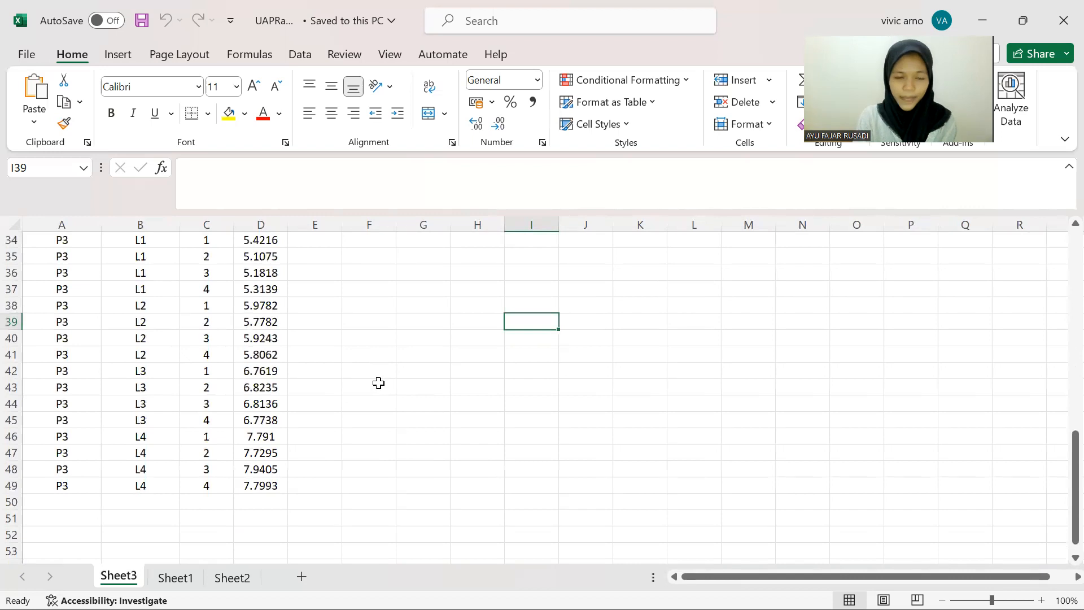
{"action": "scroll", "coordinate": [395, 394], "scroll_direction": "up", "scroll_amount": 11}
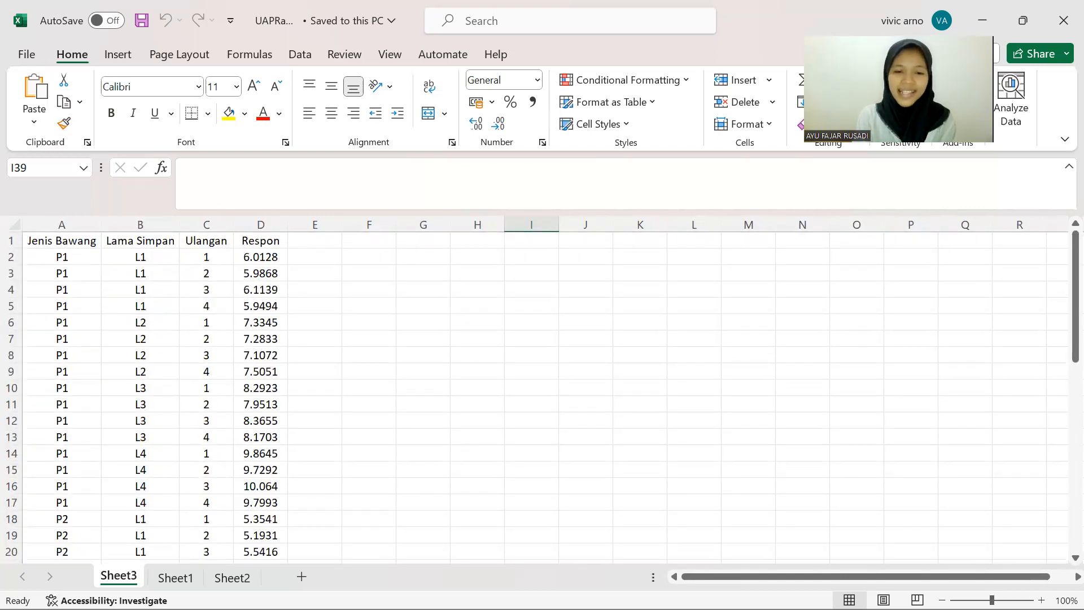
Switch to the Rancangan Percobaan project in RStudio and enlarge the script editor to the full height of its column
{"action": "mouse_move", "coordinate": [514, 608]}
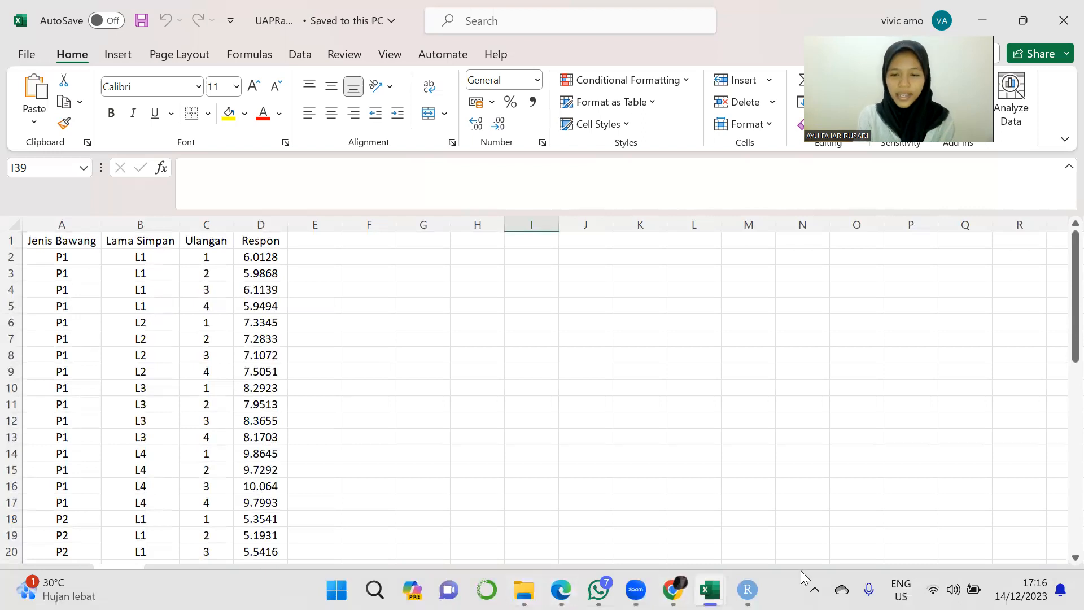
{"action": "mouse_move", "coordinate": [747, 590]}
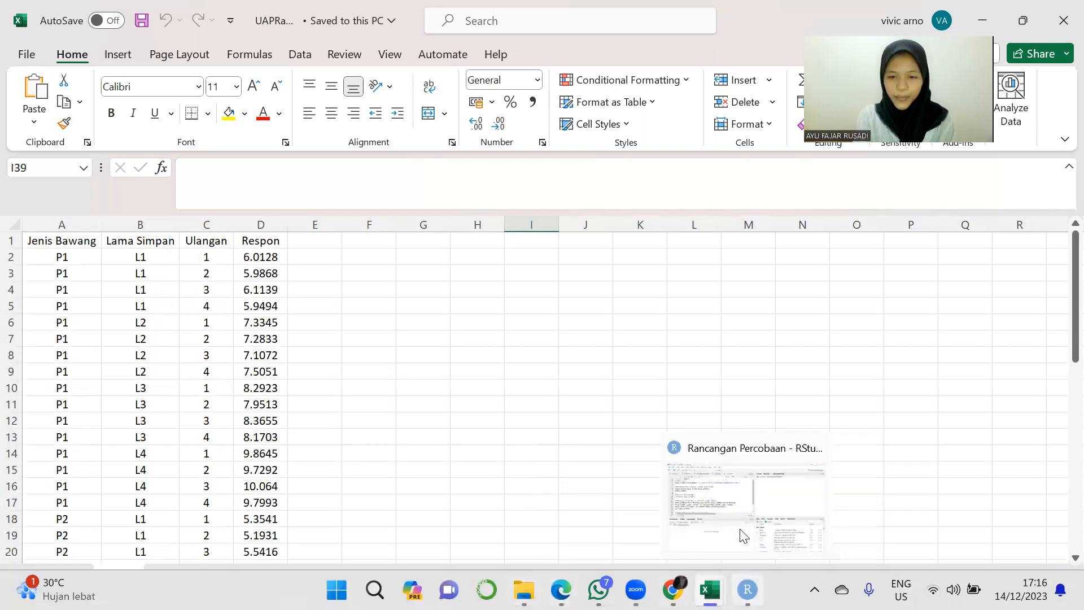
{"action": "left_click", "coordinate": [735, 504]}
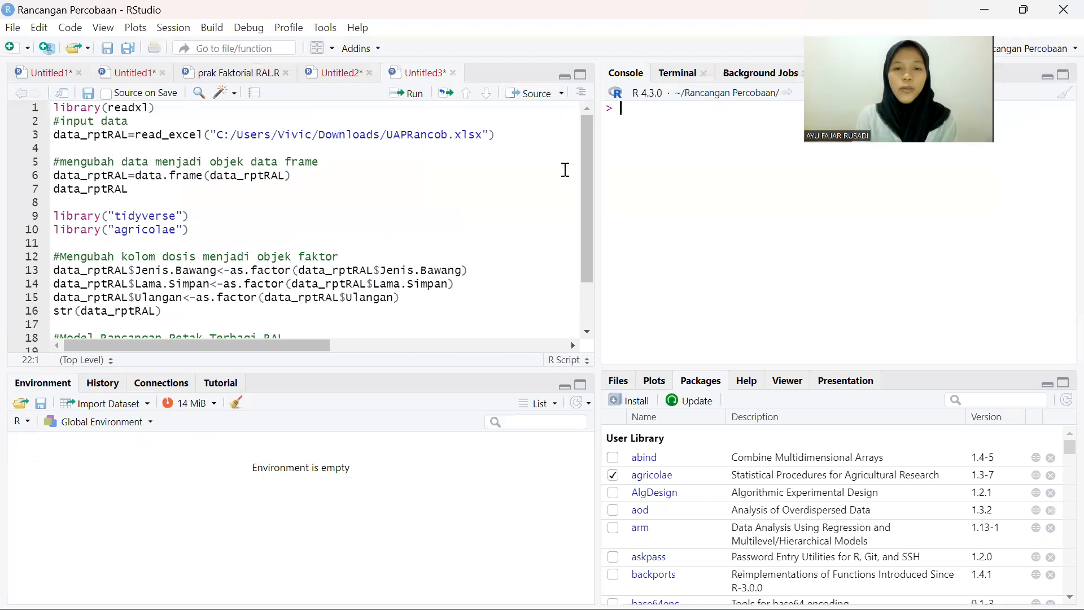
{"action": "left_click", "coordinate": [582, 78]}
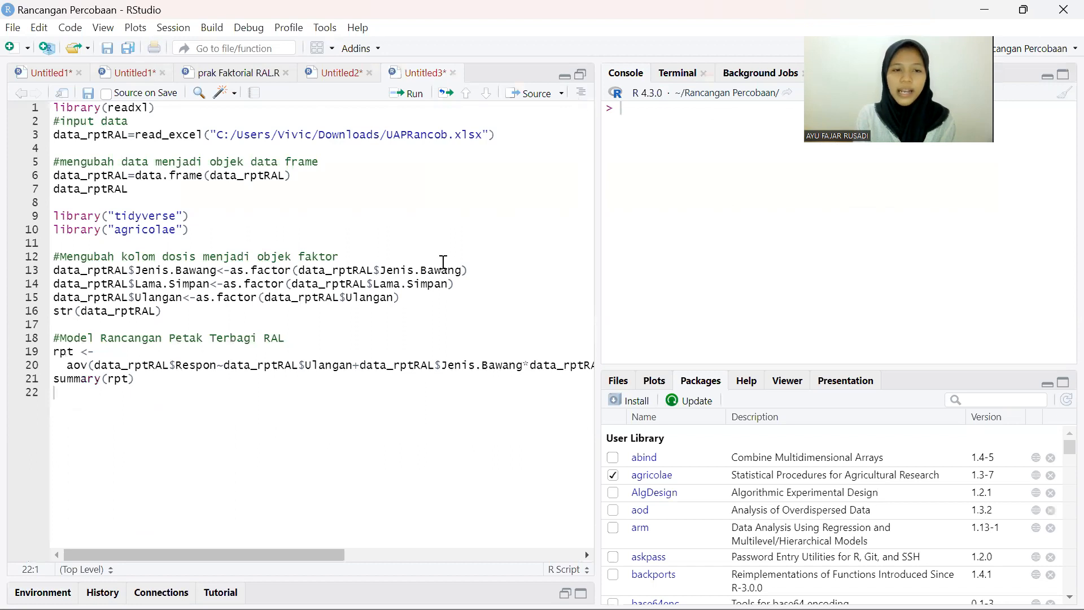
Examine the full aov model formula for the split-plot RAL design in the script, including its Error term
{"action": "scroll", "coordinate": [443, 263], "scroll_direction": "right", "scroll_amount": 2}
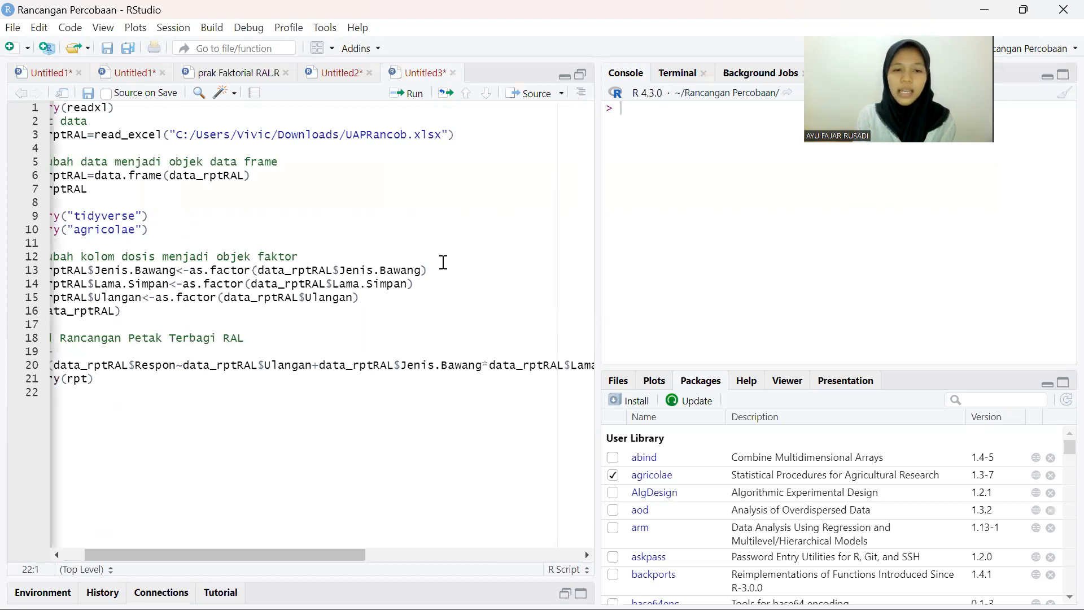
{"action": "scroll", "coordinate": [443, 263], "scroll_direction": "right", "scroll_amount": 7}
{"action": "scroll", "coordinate": [443, 263], "scroll_direction": "right", "scroll_amount": 2}
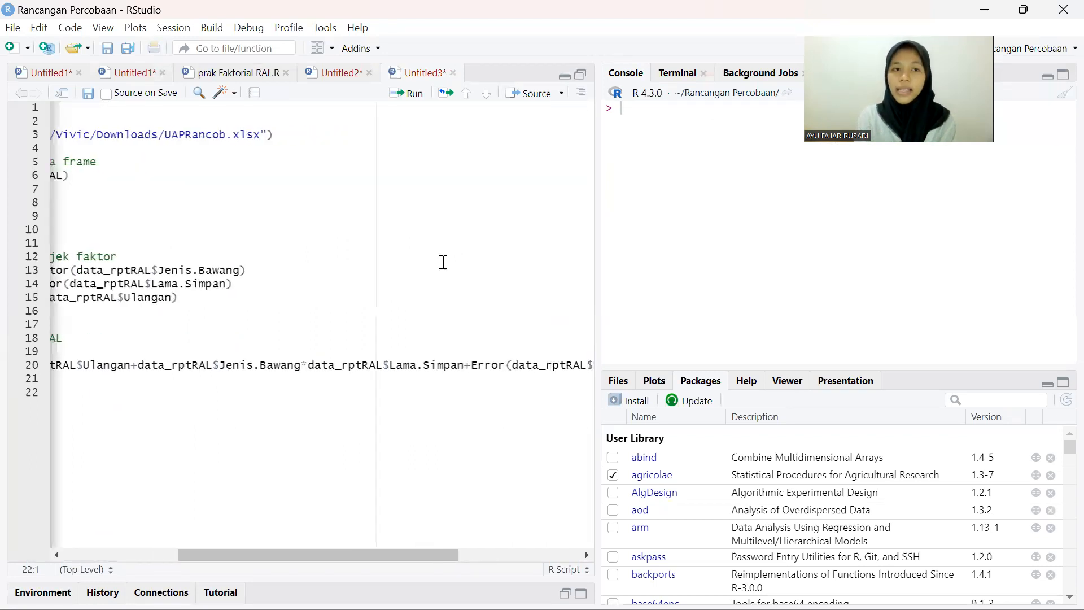
{"action": "scroll", "coordinate": [444, 263], "scroll_direction": "right", "scroll_amount": 1}
{"action": "scroll", "coordinate": [443, 263], "scroll_direction": "right", "scroll_amount": 8}
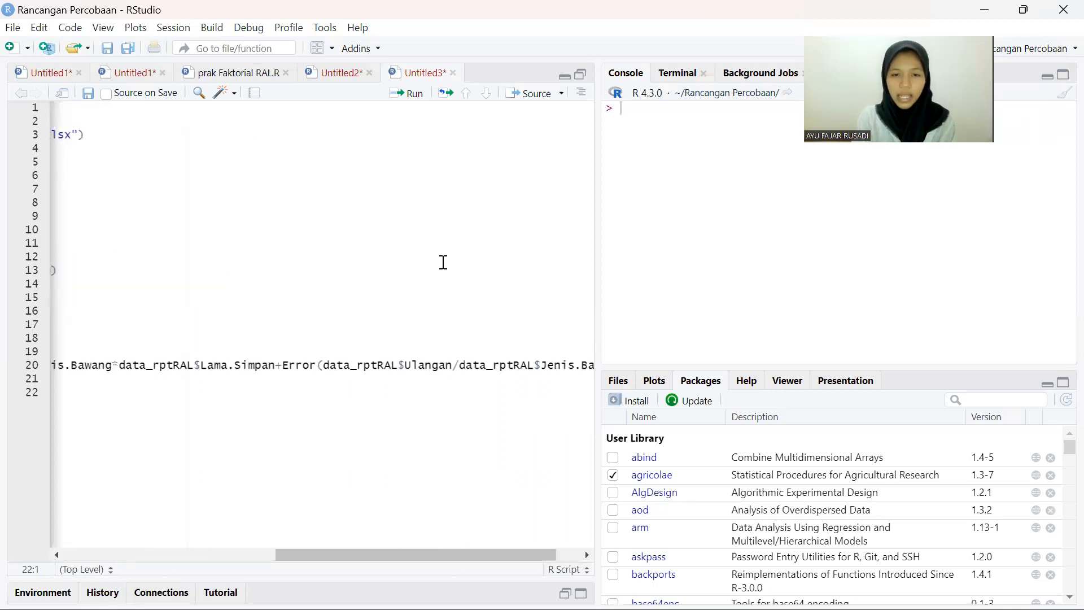
{"action": "scroll", "coordinate": [443, 262], "scroll_direction": "right", "scroll_amount": 2}
{"action": "scroll", "coordinate": [443, 262], "scroll_direction": "left", "scroll_amount": 18}
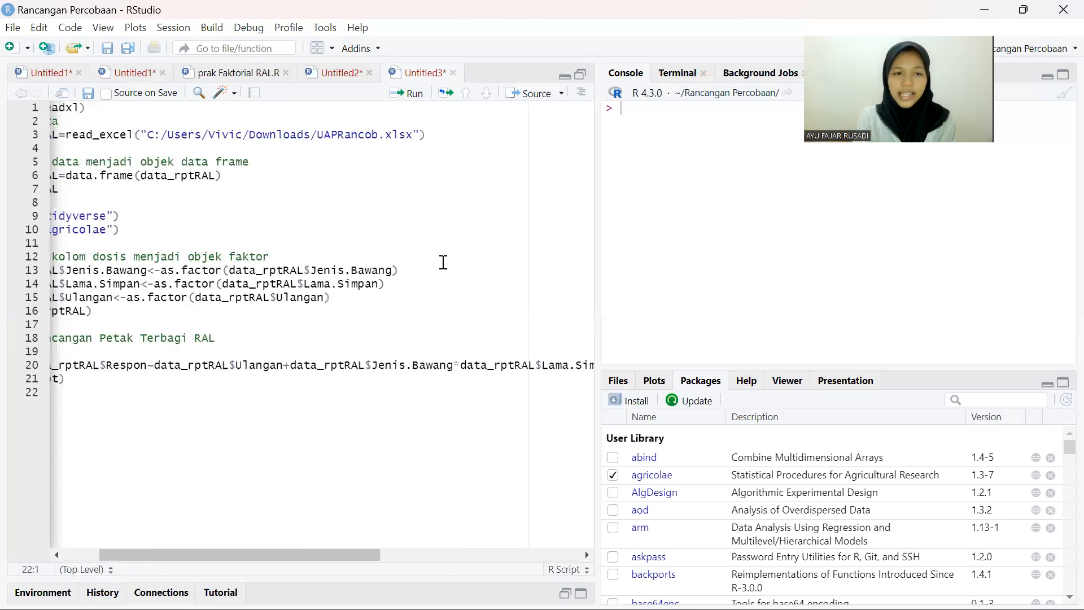
{"action": "scroll", "coordinate": [443, 262], "scroll_direction": "left", "scroll_amount": 3}
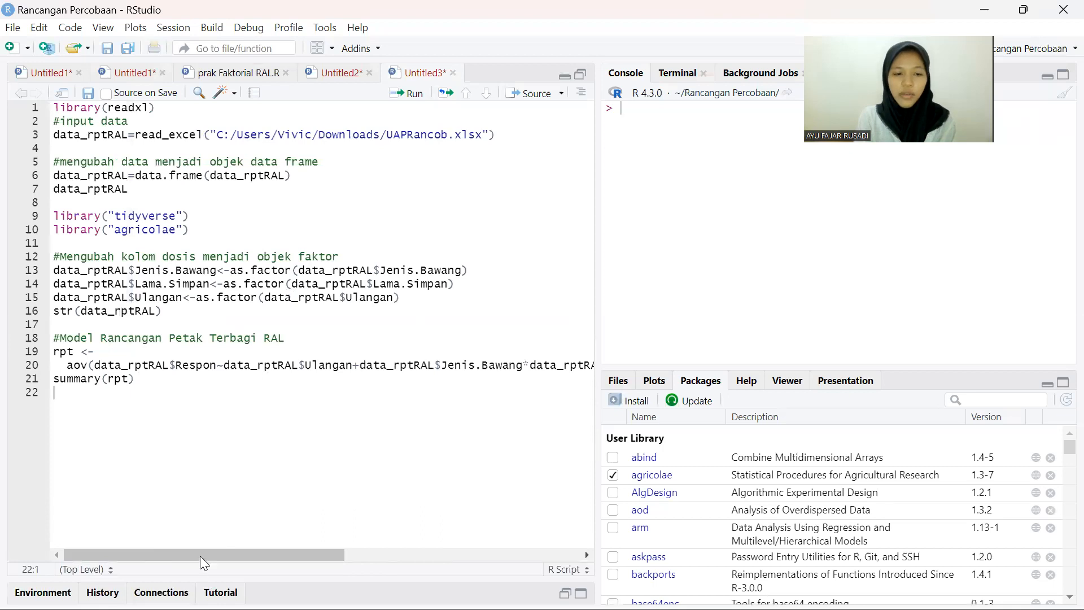
{"action": "left_click_drag", "start_coordinate": [200, 556], "coordinate": [220, 559]}
{"action": "scroll", "coordinate": [282, 565], "scroll_direction": "right", "scroll_amount": 6}
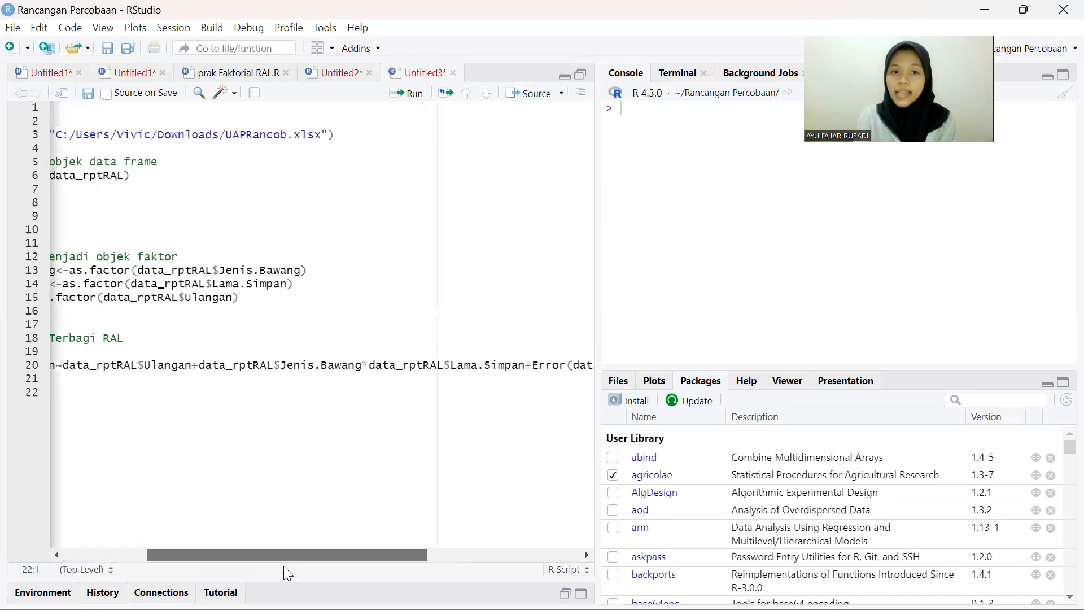
{"action": "left_click_drag", "start_coordinate": [355, 557], "coordinate": [130, 504]}
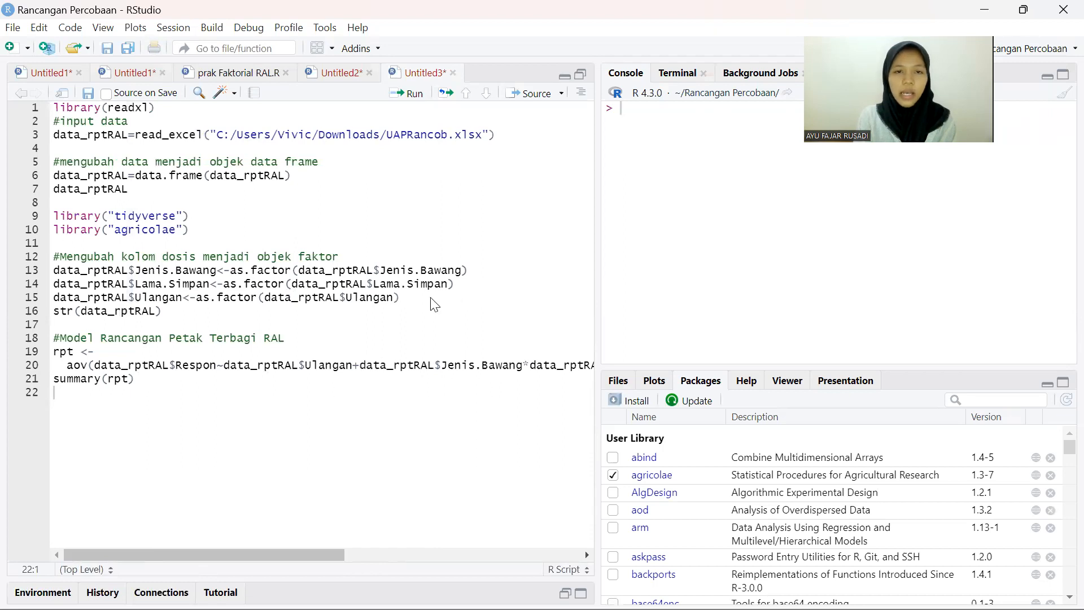
Widen the console, load readxl, and run the lines that import UAPRancob.xlsx into data_rptRAL as a data frame and print it
{"action": "left_click_drag", "start_coordinate": [412, 287], "coordinate": [412, 287]}
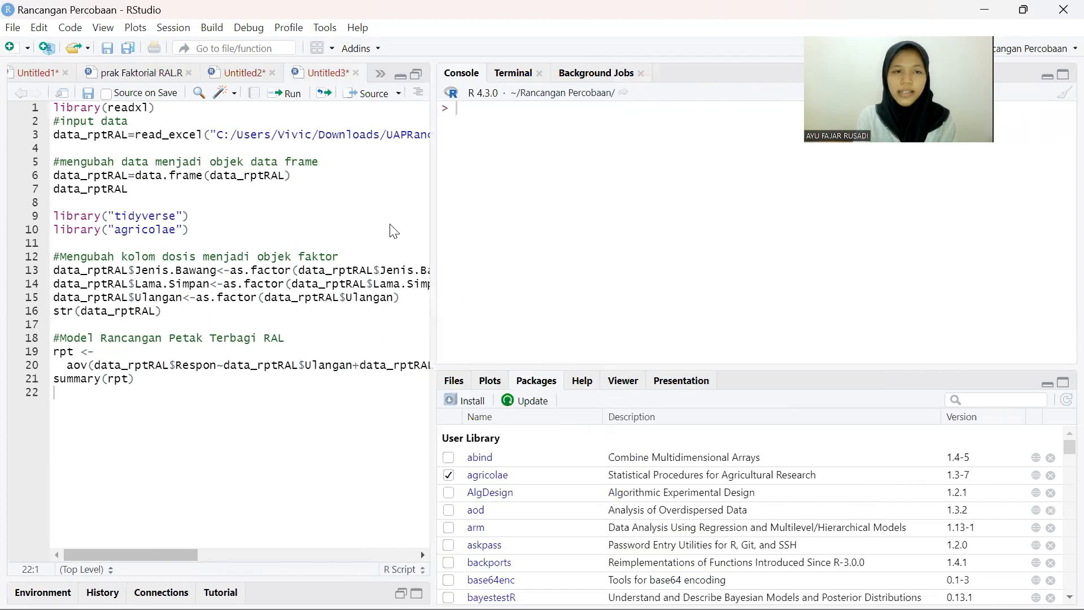
{"action": "left_click", "coordinate": [163, 105]}
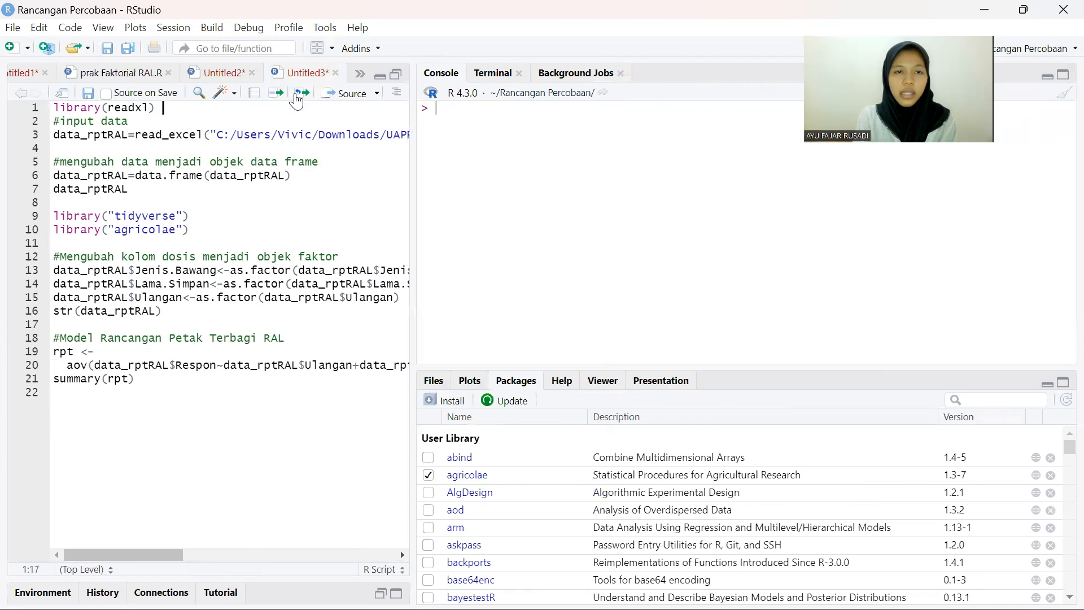
{"action": "left_click", "coordinate": [278, 93]}
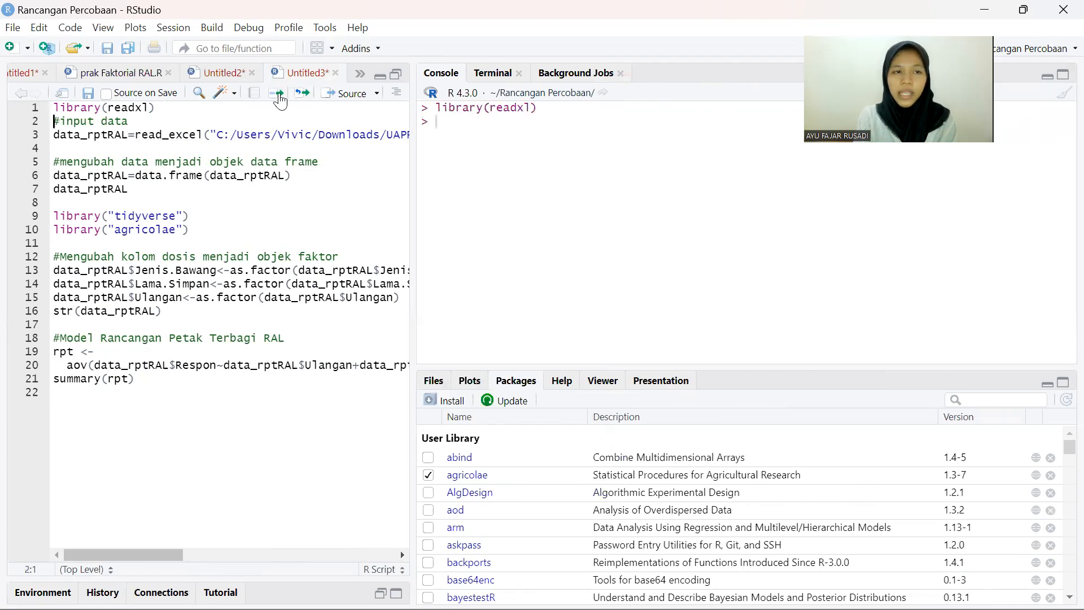
{"action": "left_click", "coordinate": [278, 93]}
{"action": "left_click", "coordinate": [279, 93]}
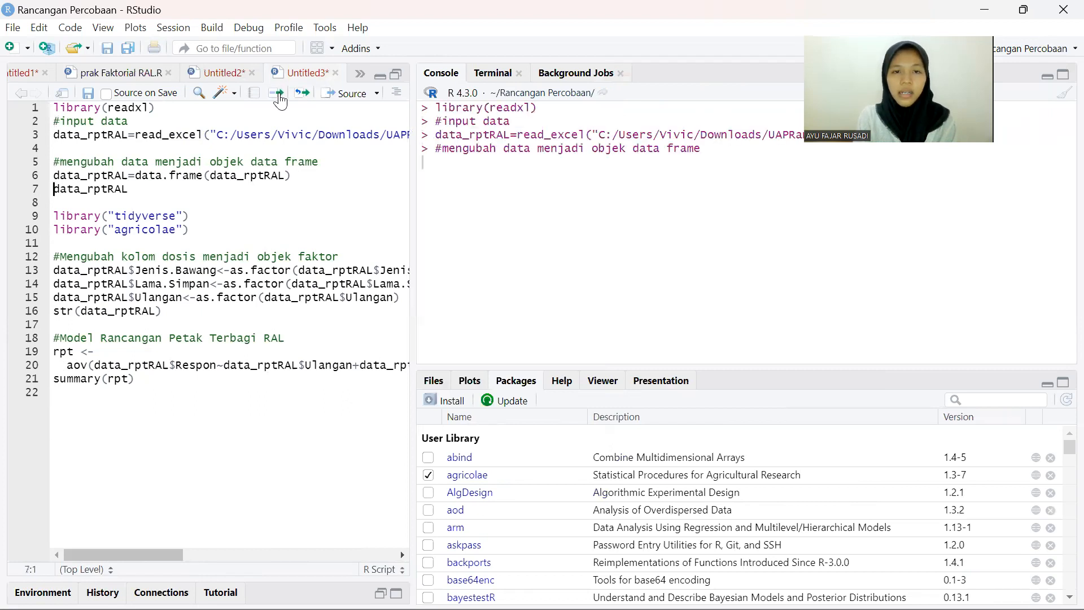
{"action": "left_click", "coordinate": [278, 93]}
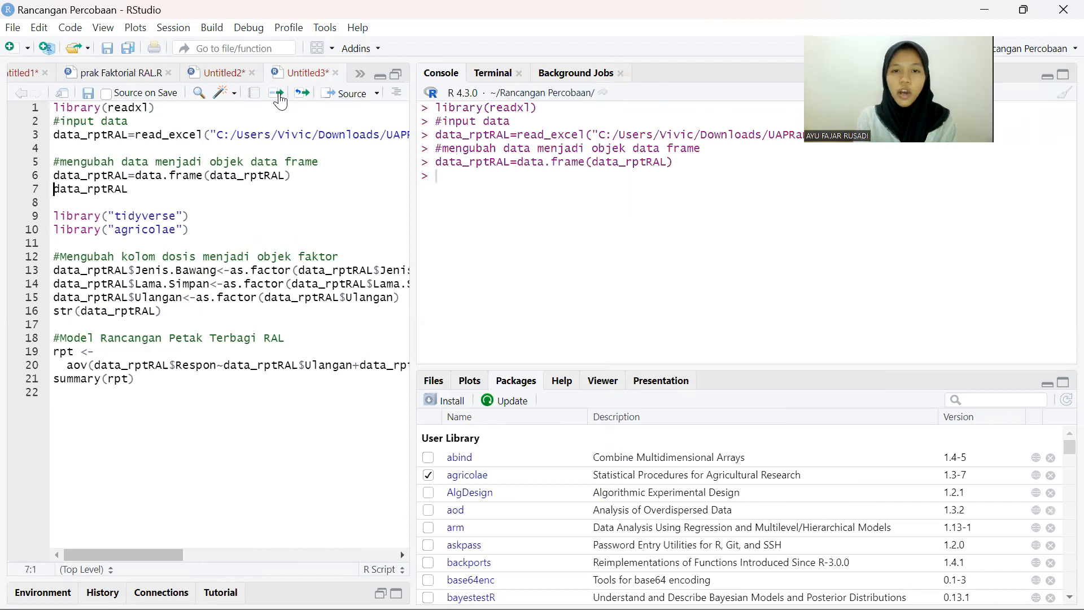
{"action": "left_click", "coordinate": [279, 95]}
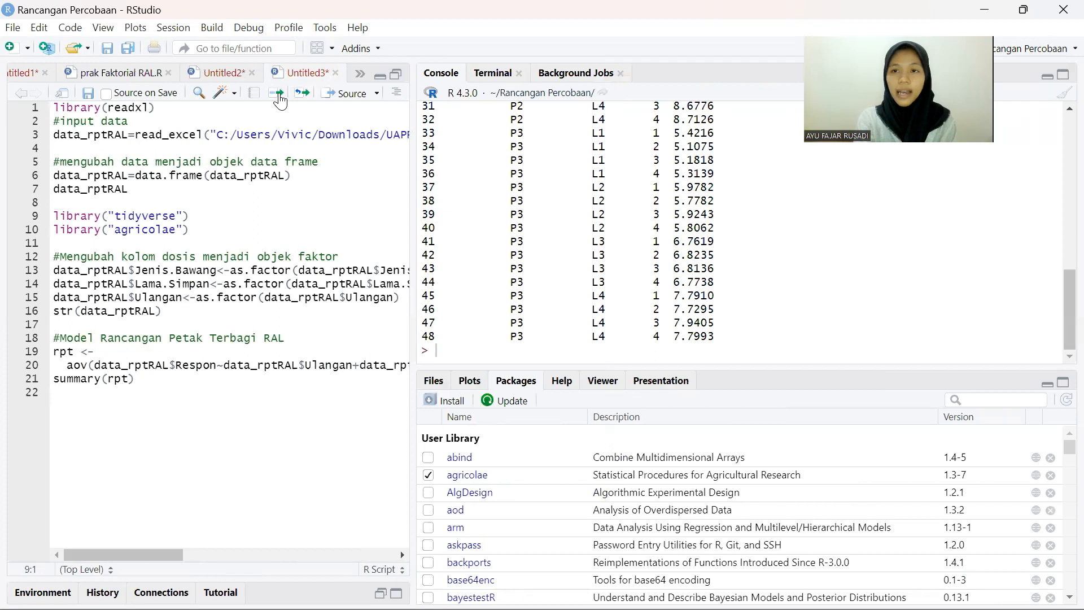
Run the script lines that load the tidyverse and agricolae packages
{"action": "left_click", "coordinate": [279, 95]}
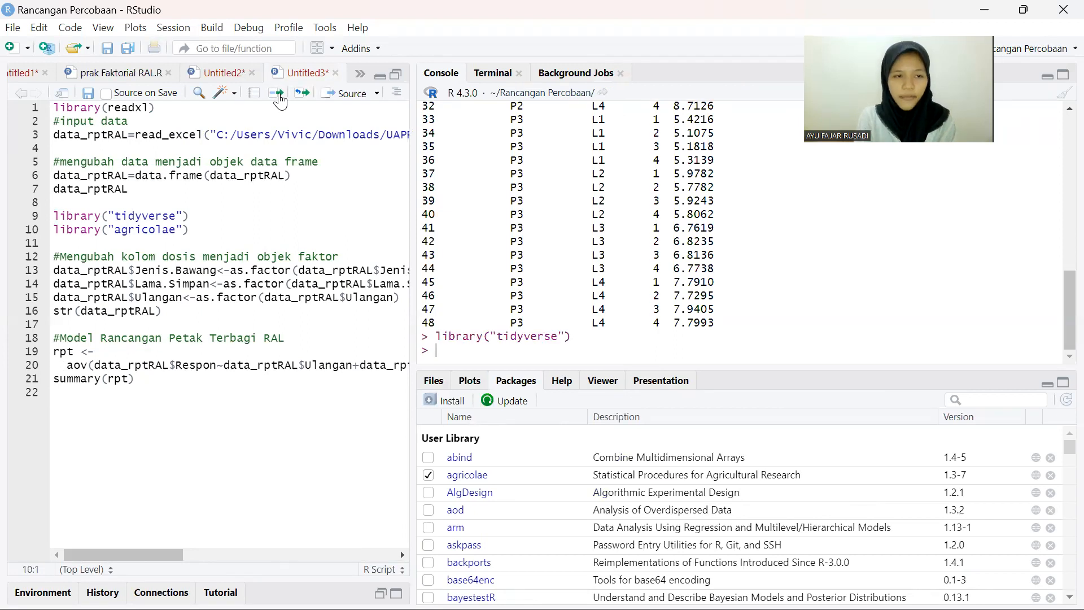
{"action": "left_click", "coordinate": [279, 95]}
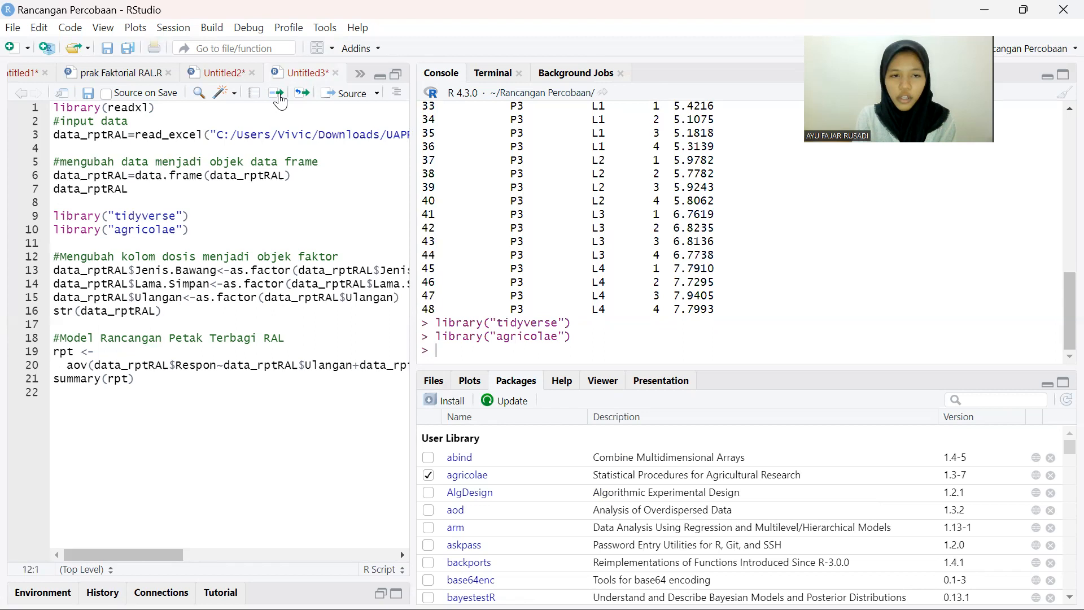
Run the script lines that convert Jenis.Bawang, Lama.Simpan and Ulangan to factors and display the structure of data_rptRAL
{"action": "left_click", "coordinate": [281, 100]}
{"action": "left_click", "coordinate": [280, 101]}
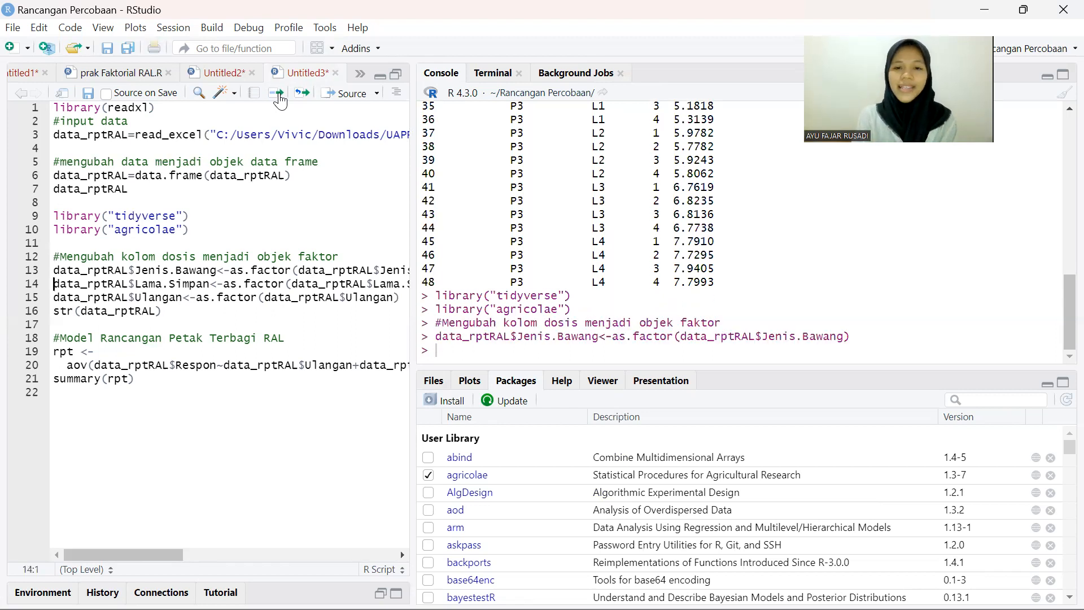
{"action": "left_click", "coordinate": [280, 101]}
{"action": "left_click", "coordinate": [281, 101]}
{"action": "left_click", "coordinate": [281, 101]}
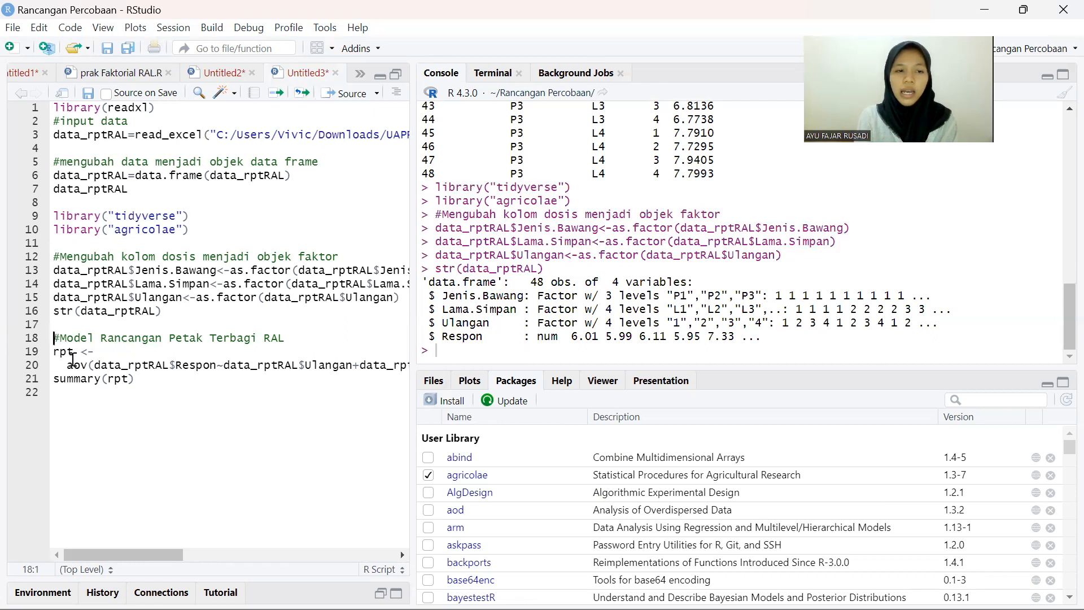
Run the script lines that fit the split-plot RAL aov model as rpt and print its summary
{"action": "left_click", "coordinate": [275, 93]}
{"action": "left_click", "coordinate": [275, 93]}
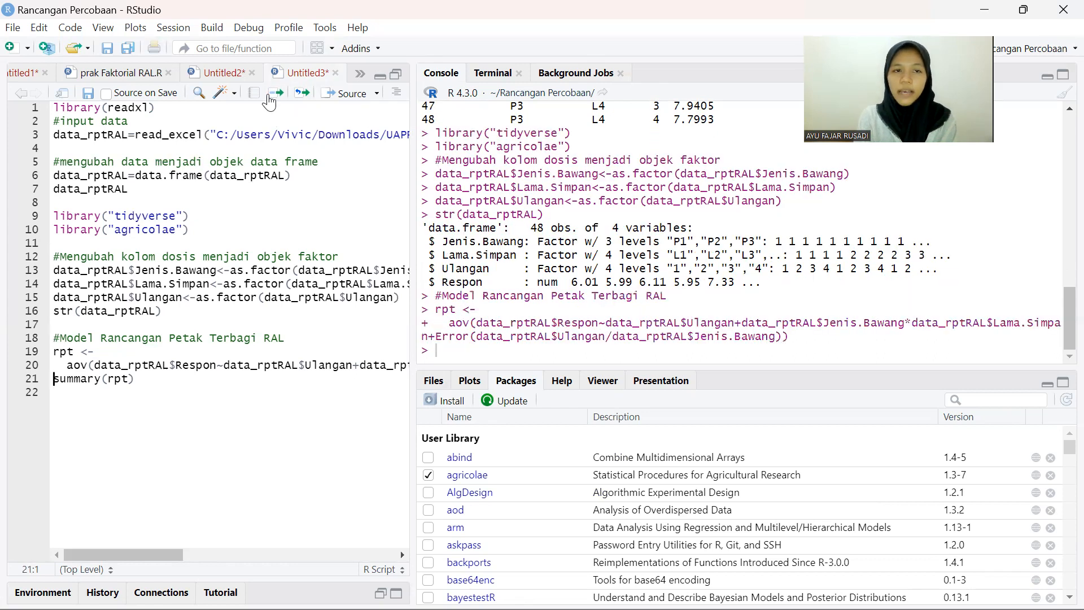
{"action": "left_click", "coordinate": [277, 96]}
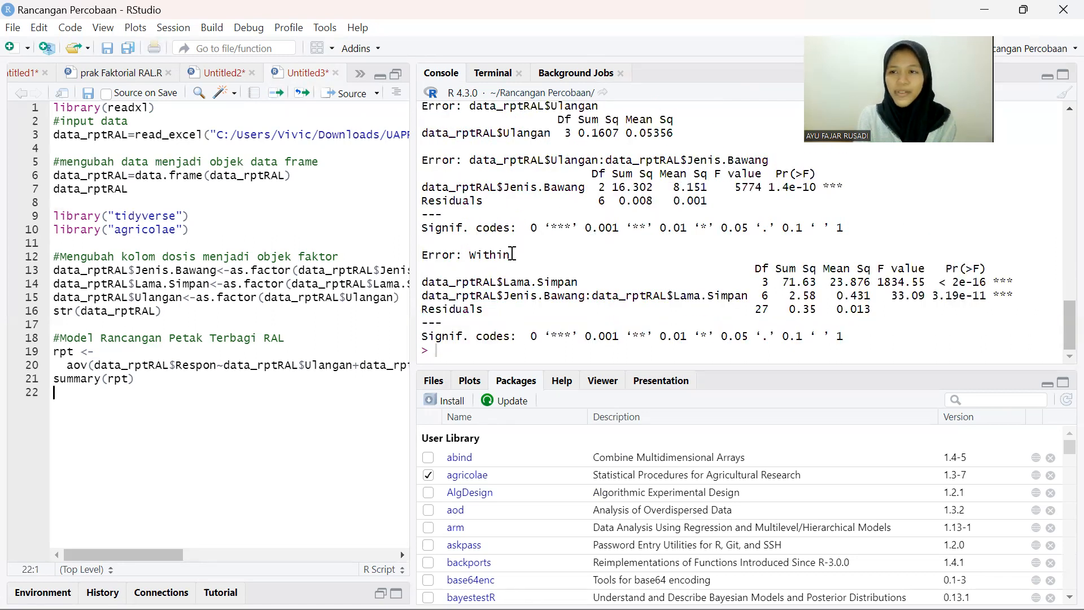
Enlarge the console to full column height and examine the Pr(>F) values for Jenis.Bawang, Lama.Simpan and their interaction
{"action": "left_click", "coordinate": [1064, 75]}
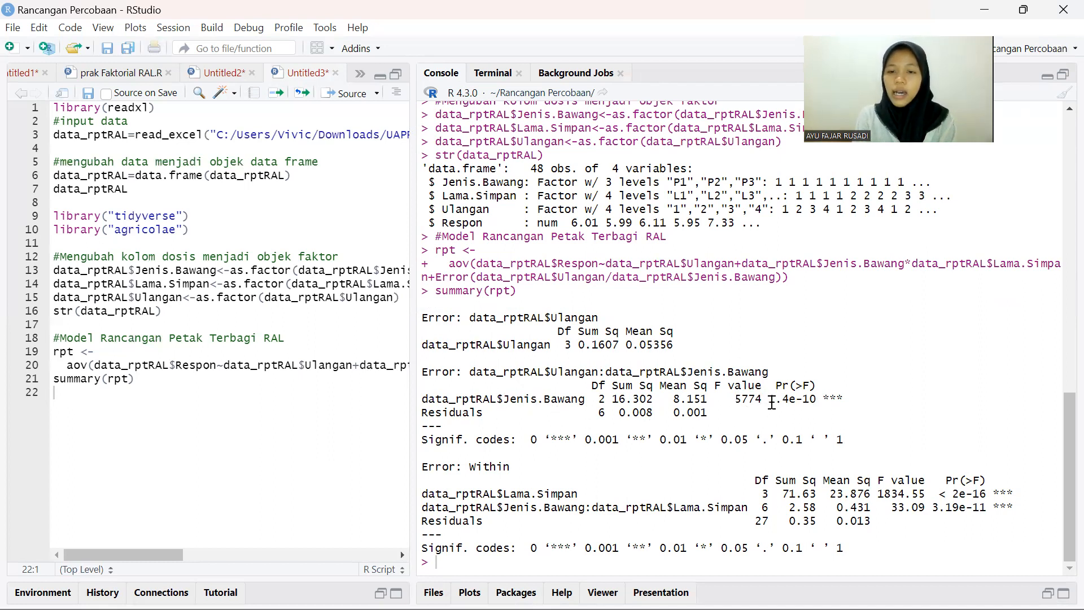
{"action": "left_click_drag", "start_coordinate": [771, 402], "coordinate": [818, 401]}
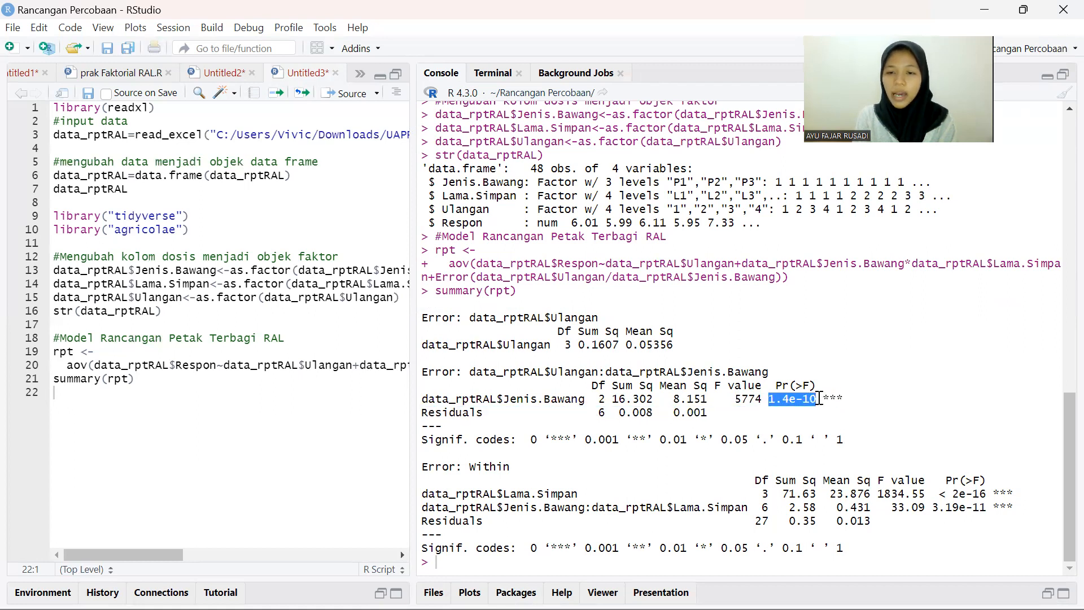
{"action": "left_click", "coordinate": [857, 409]}
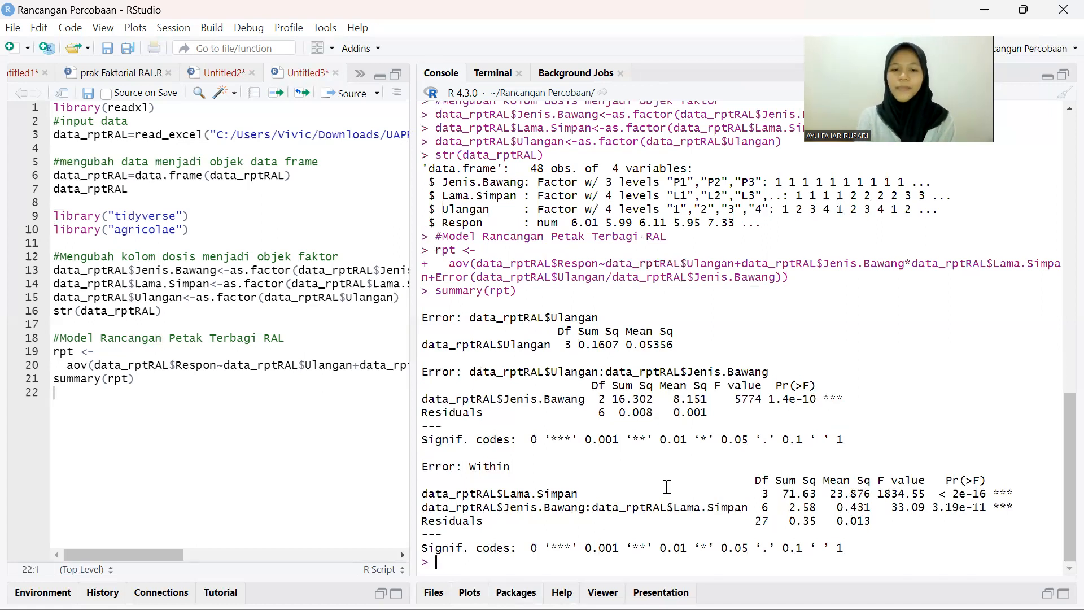
{"action": "left_click_drag", "start_coordinate": [503, 495], "coordinate": [577, 495]}
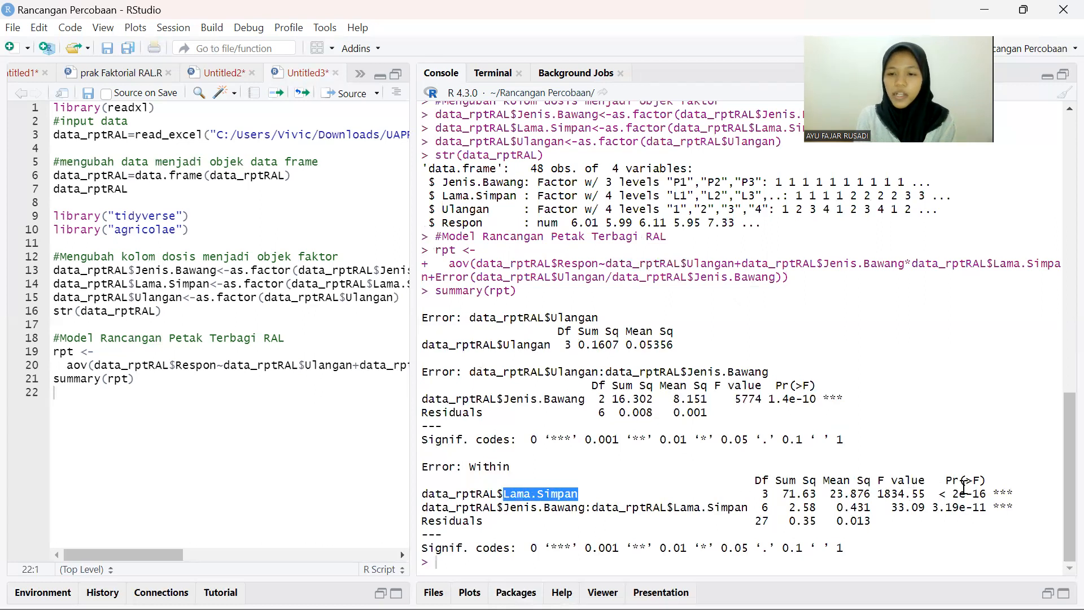
{"action": "left_click_drag", "start_coordinate": [952, 495], "coordinate": [989, 495]}
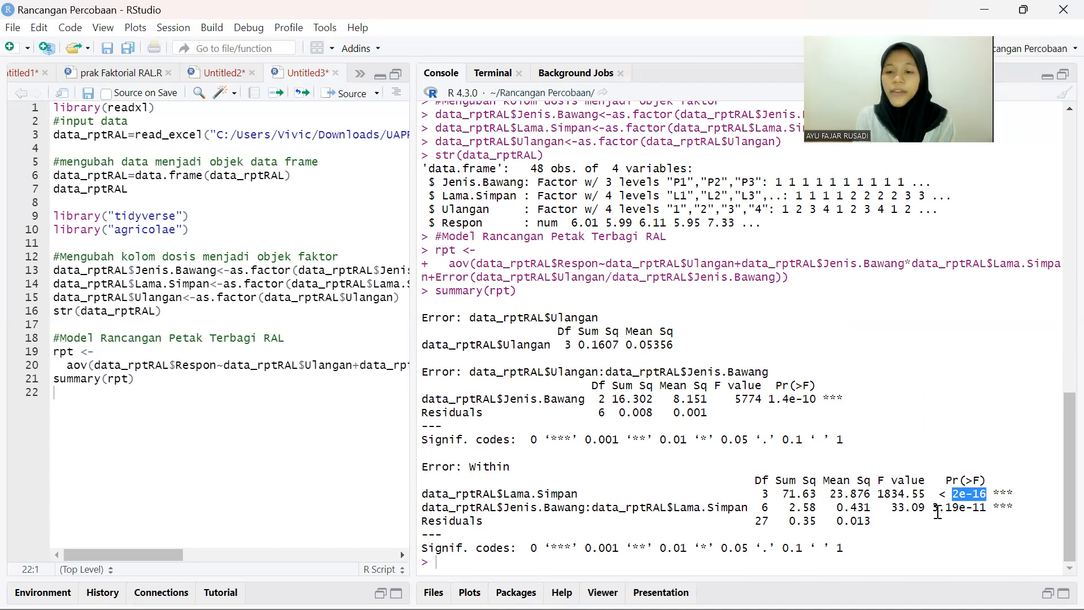
{"action": "left_click_drag", "start_coordinate": [932, 507], "coordinate": [986, 507]}
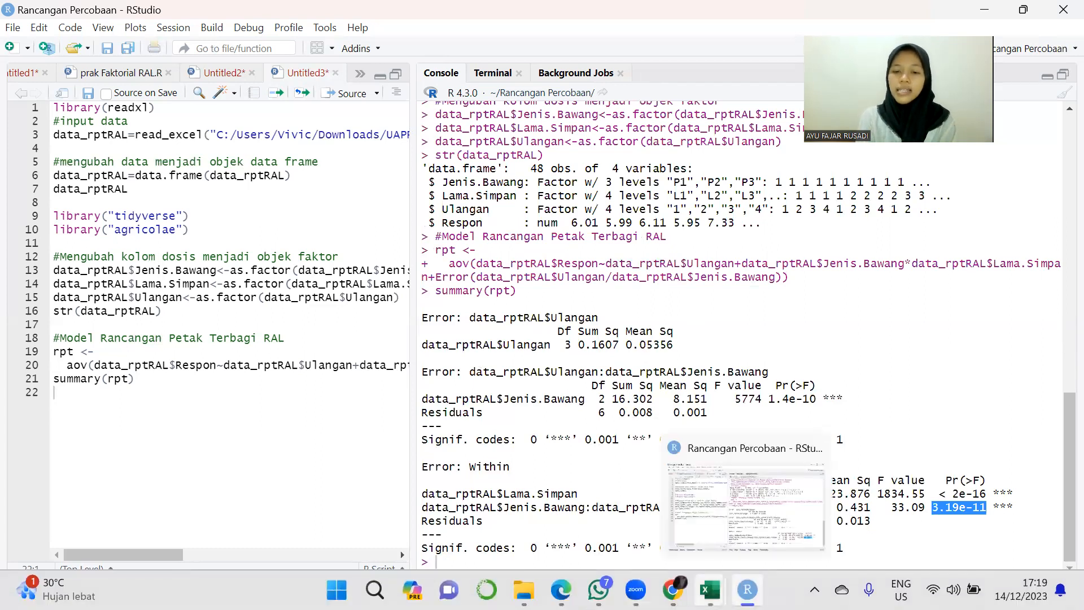
Switch to the Split Plot RAL presentation in Chrome and advance past the Case Study slide
{"action": "mouse_move", "coordinate": [710, 589]}
{"action": "mouse_move", "coordinate": [672, 590]}
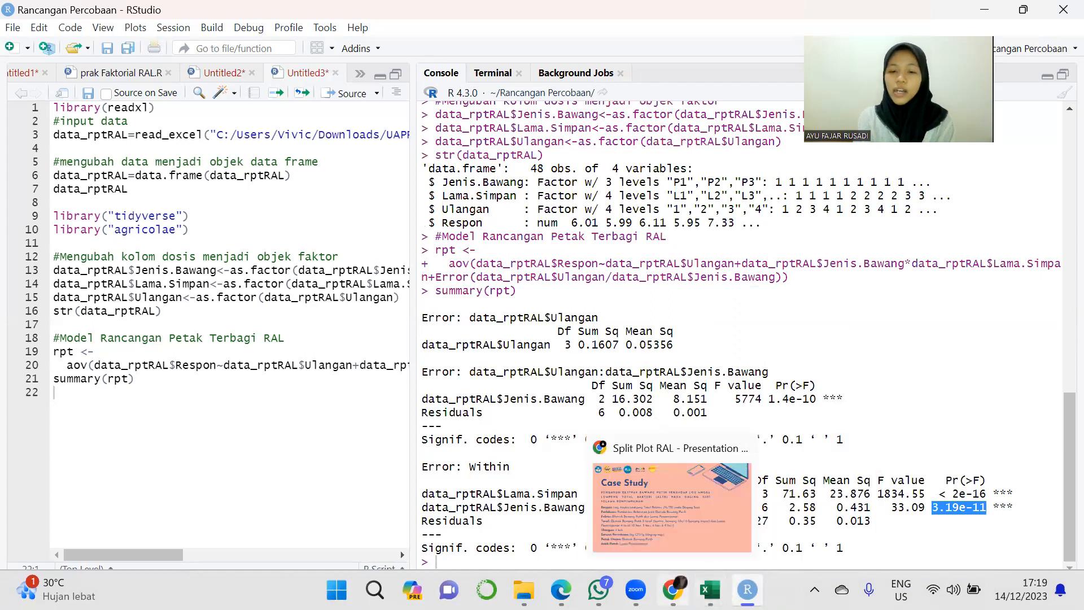
{"action": "left_click", "coordinate": [658, 519]}
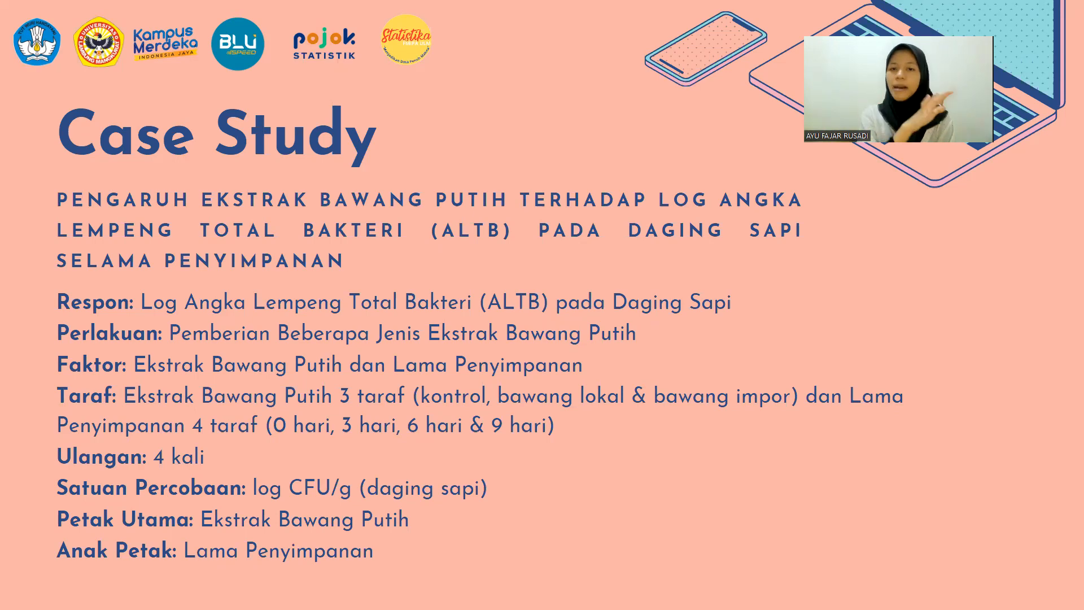
{"action": "key", "text": "Right"}
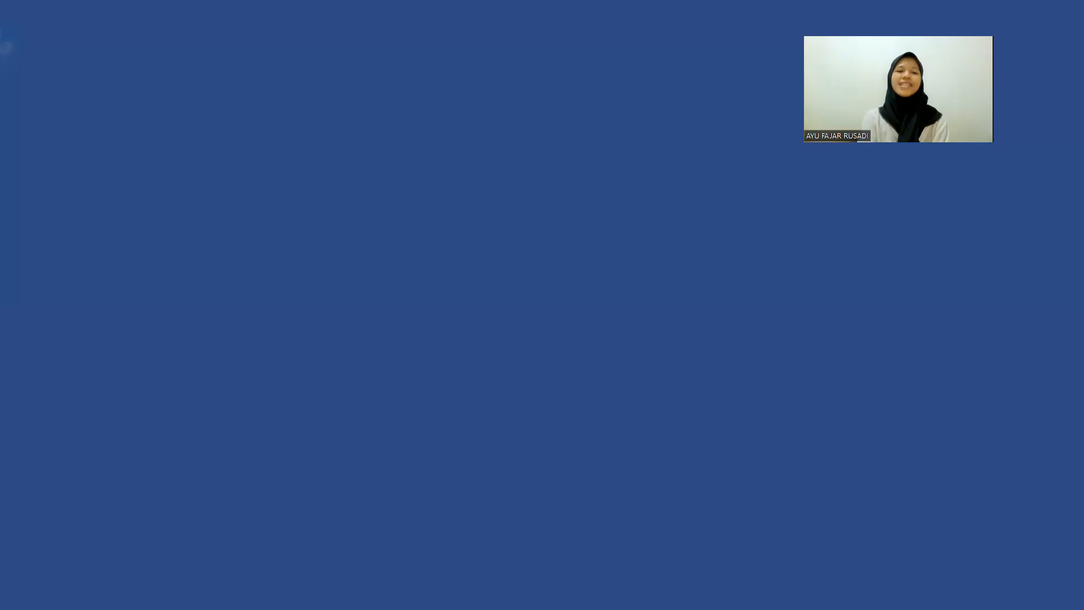